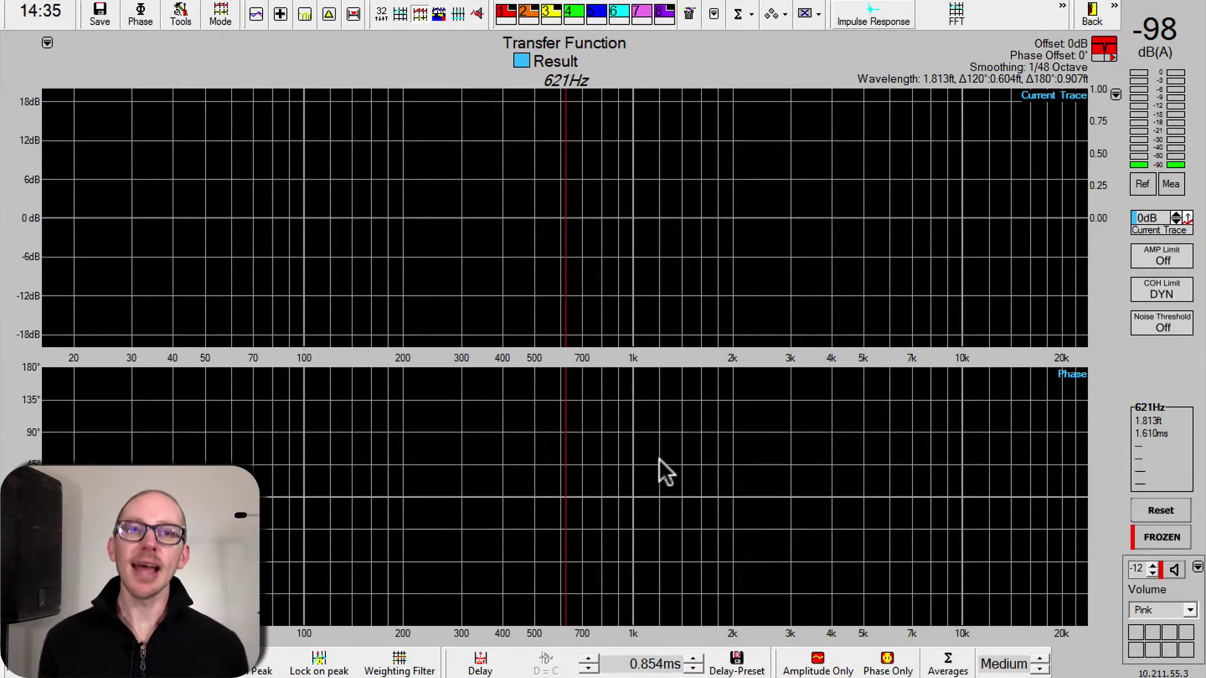
# Open SATLive's I/O devices setup page from the toolbar overflow's Setup menu.
pyautogui.click(1115, 8)
pyautogui.click(1065, 42)
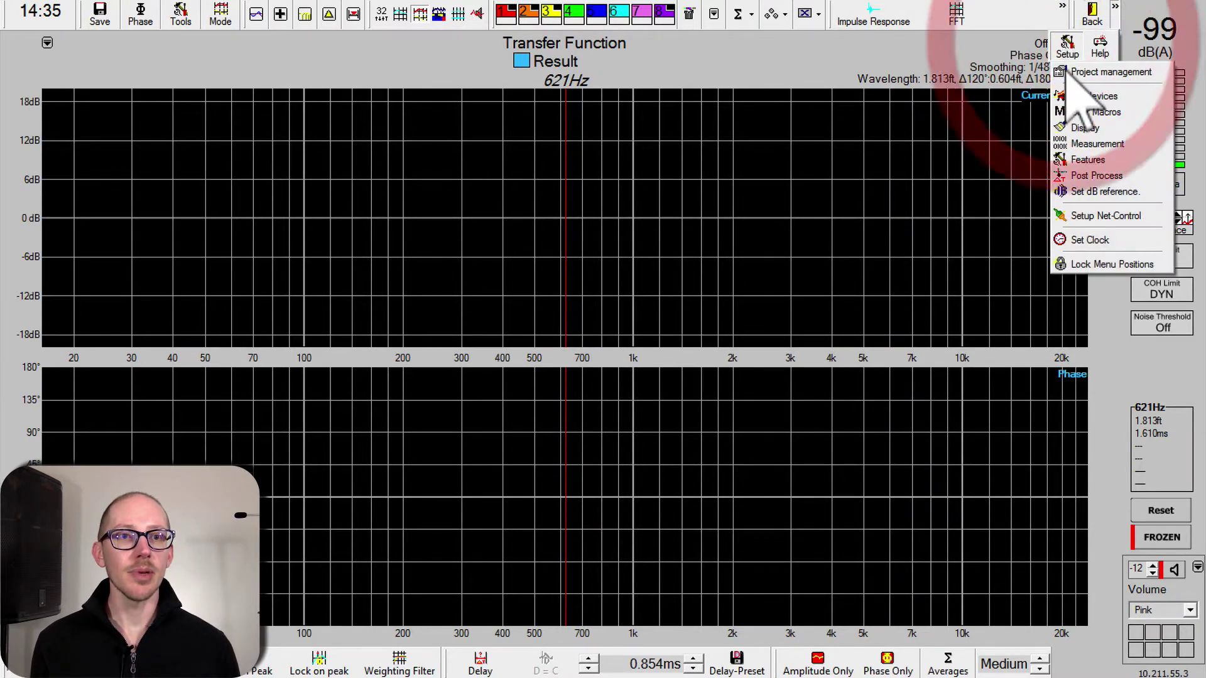
pyautogui.click(1093, 88)
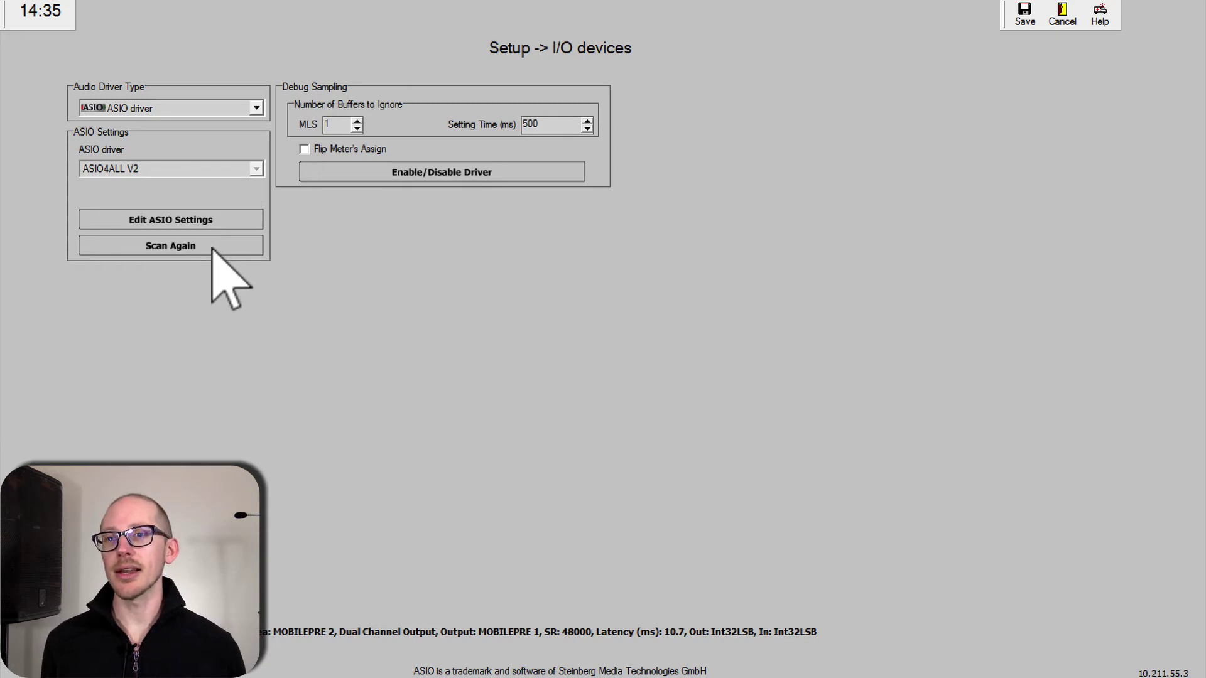
# Confirm the ASIO Default profile routes MOBILEPRE 1 to reference and output, MOBILEPRE 2 to measurement.
pyautogui.click(203, 222)
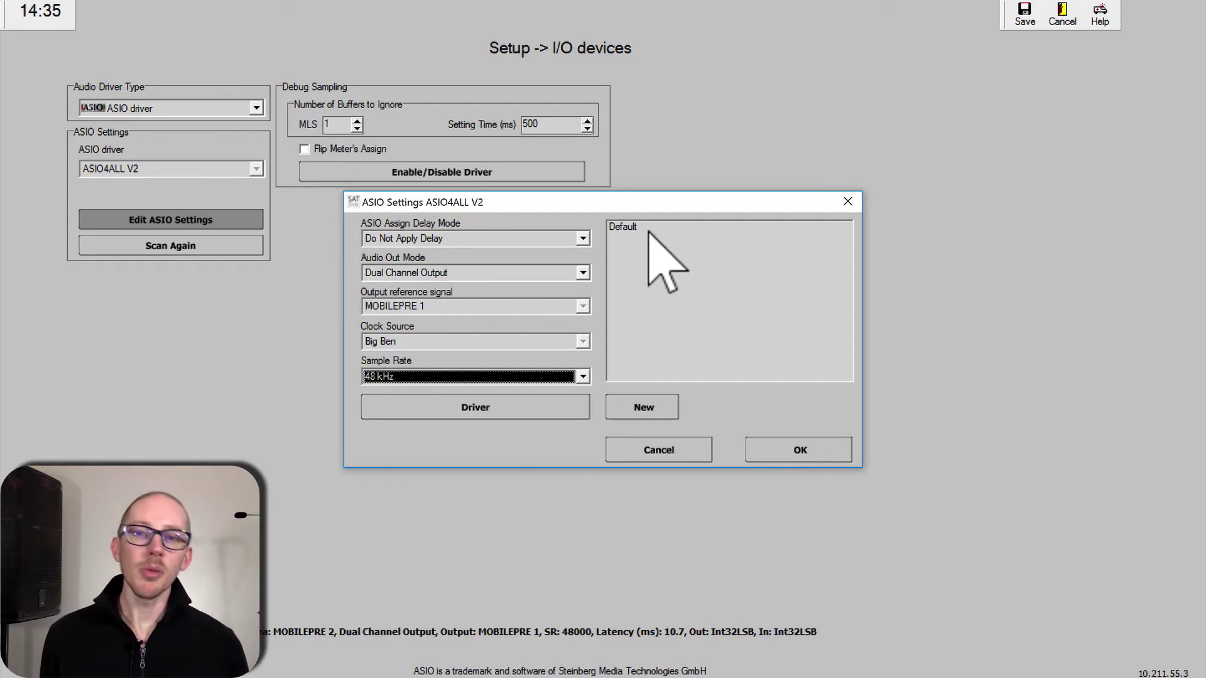
pyautogui.click(641, 234)
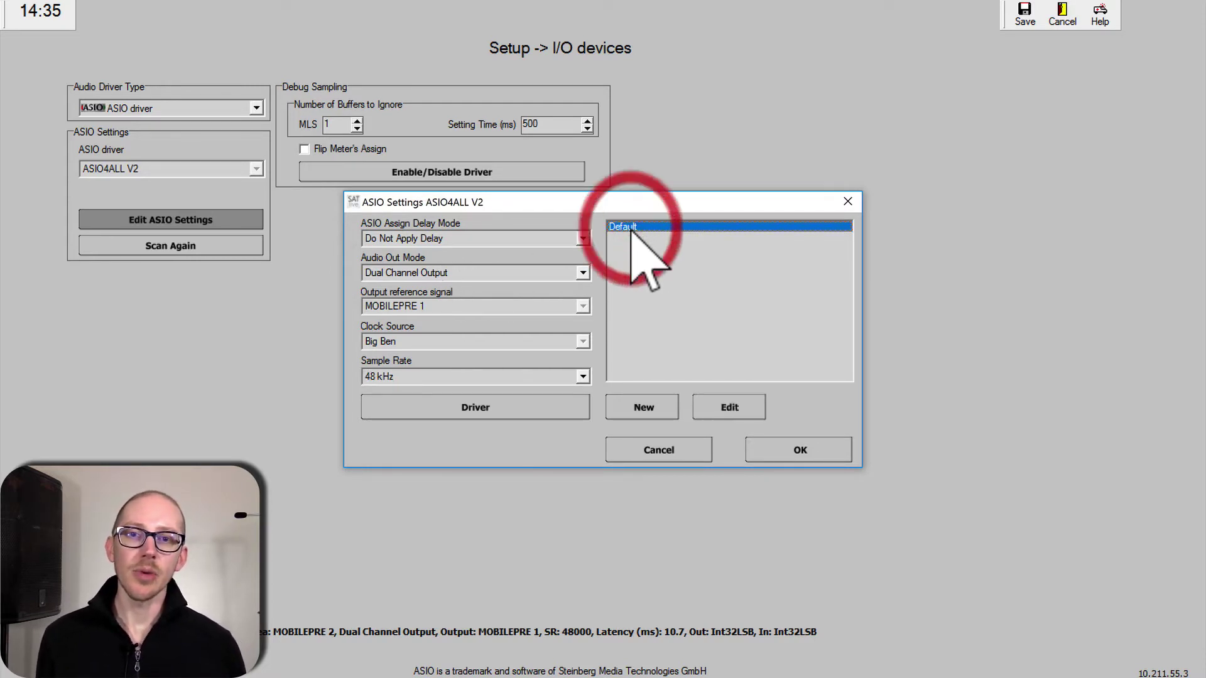
pyautogui.click(731, 407)
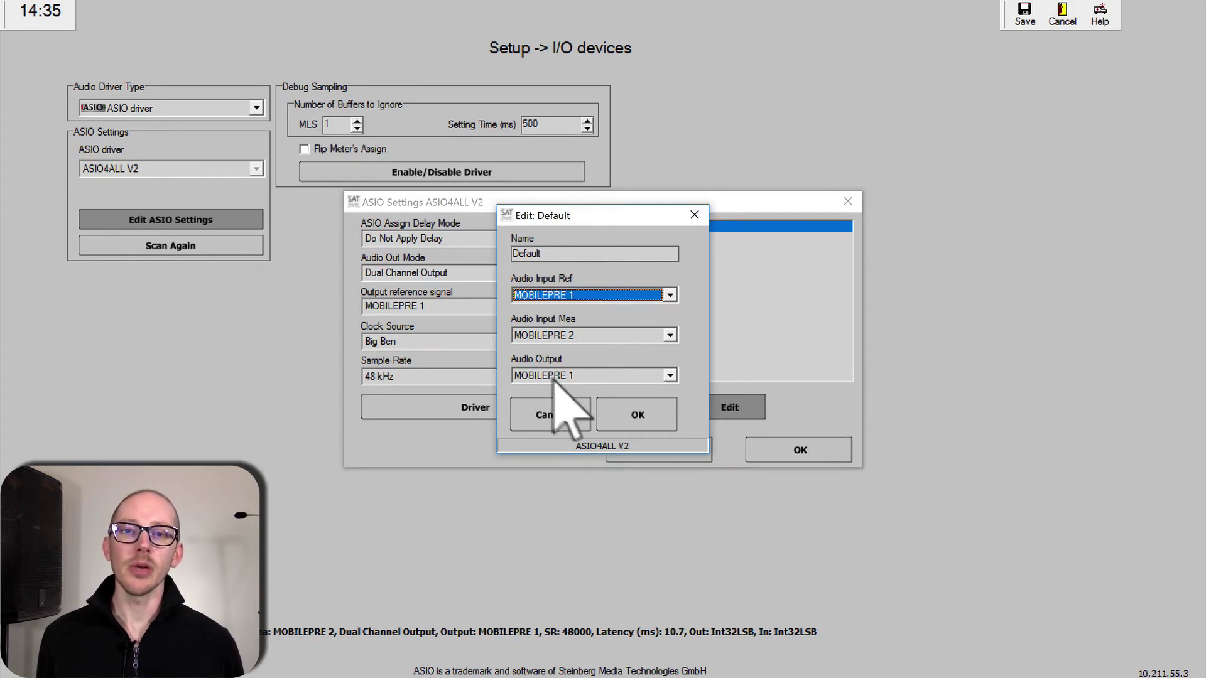
pyautogui.click(637, 414)
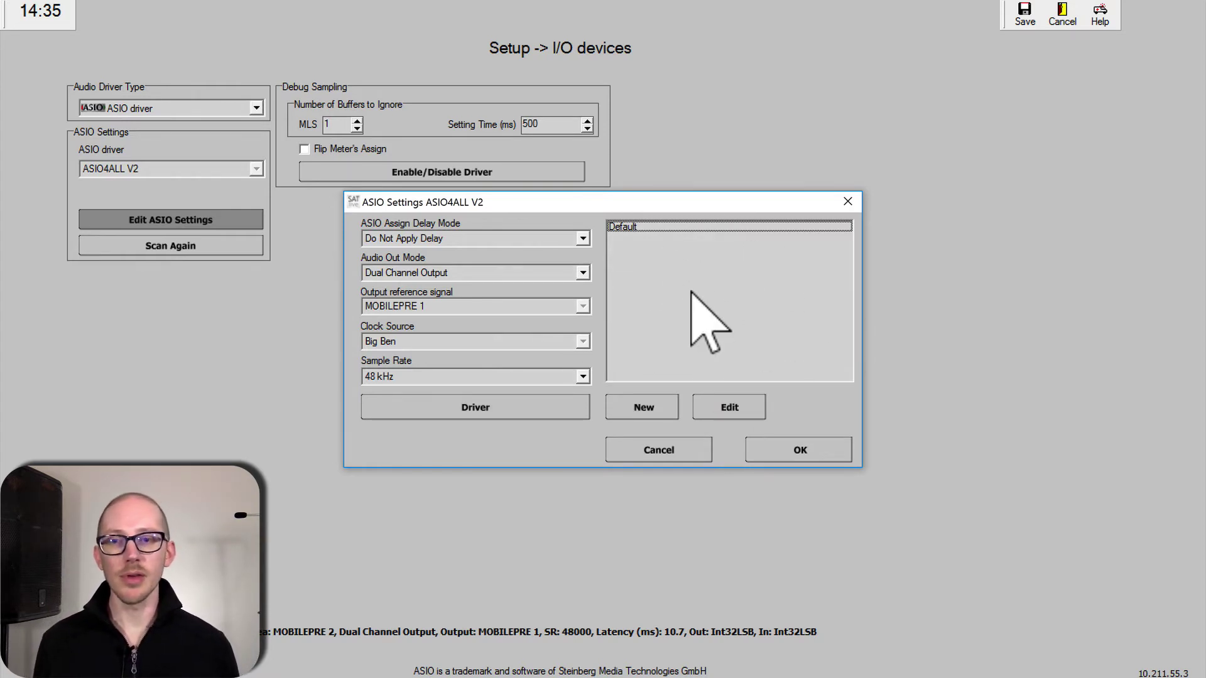
pyautogui.click(799, 450)
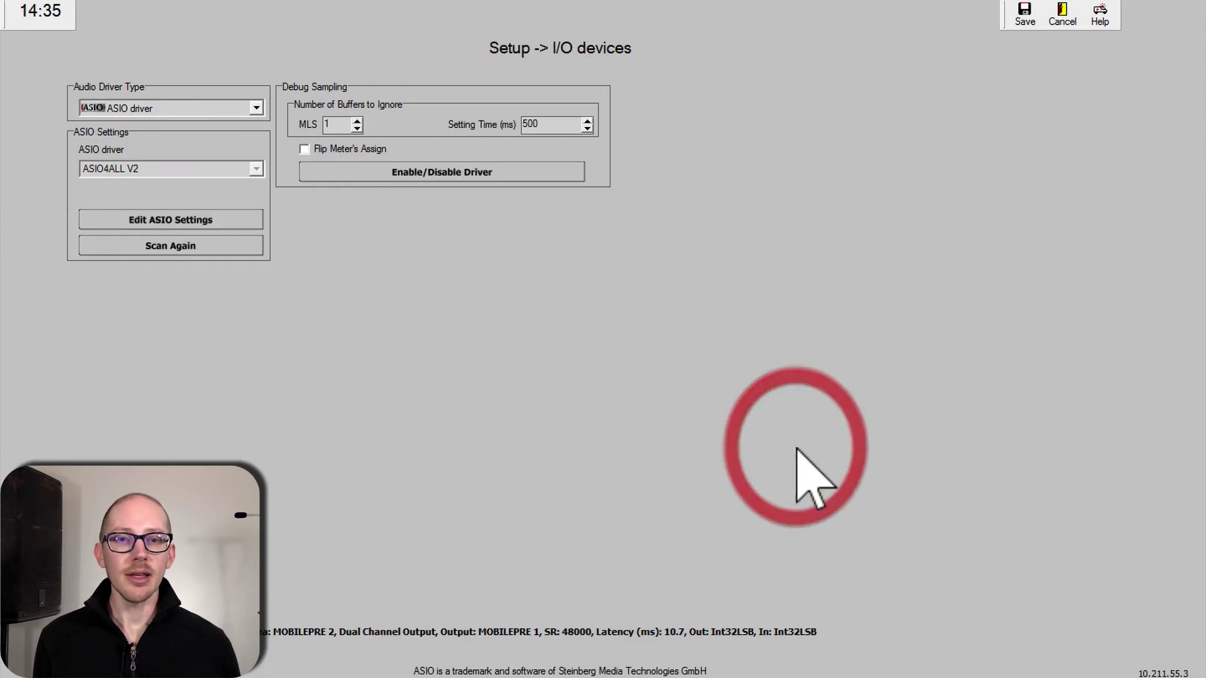
# Save the I/O setup, dismiss the error message, and freeze the transfer function.
pyautogui.click(1024, 17)
pyautogui.click(749, 396)
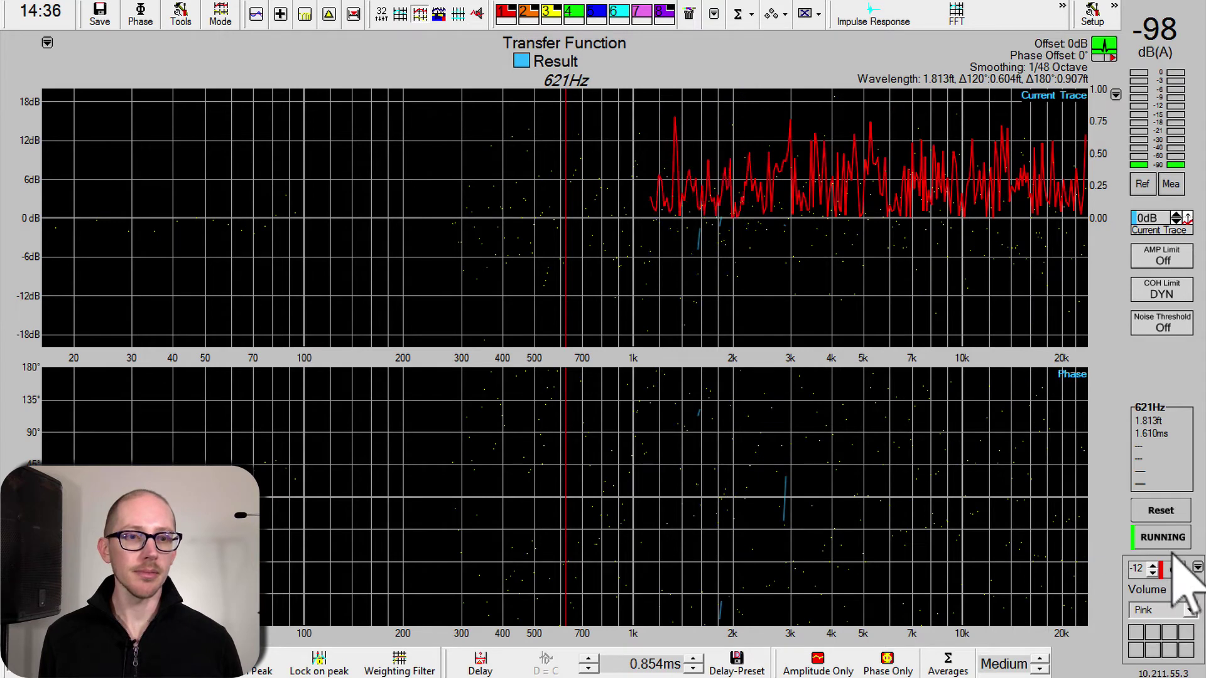
pyautogui.click(1162, 537)
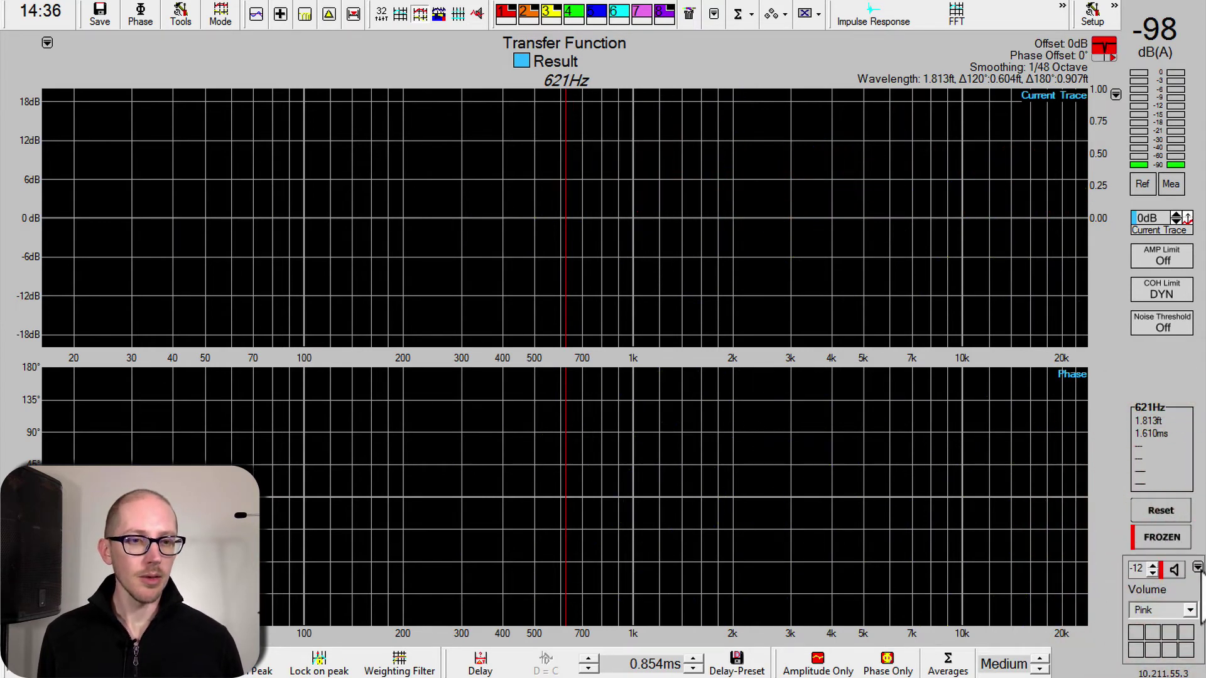
pyautogui.rightClick(1168, 566)
pyautogui.click(1050, 307)
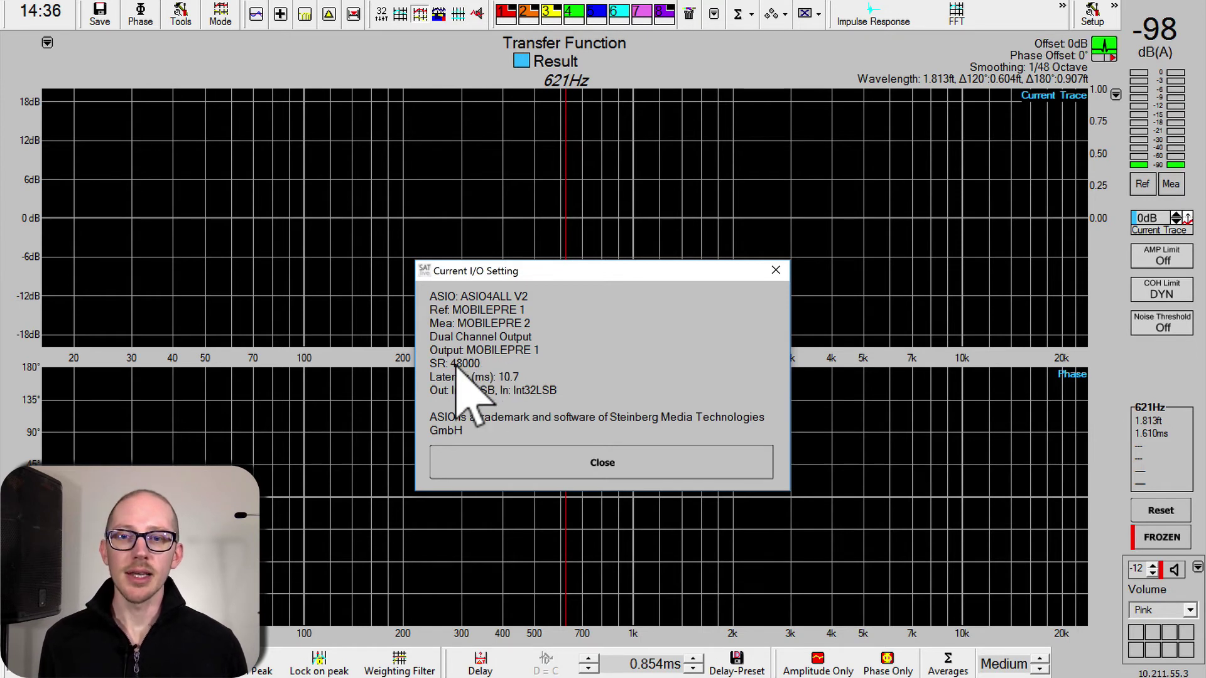
pyautogui.click(659, 467)
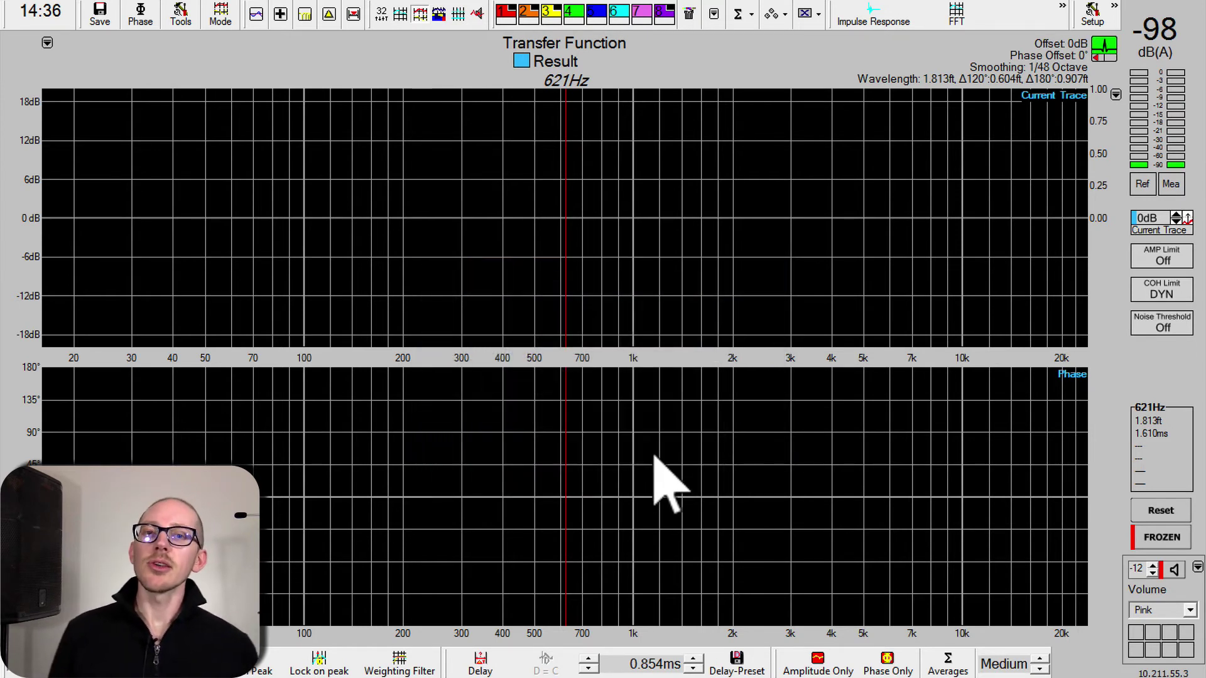